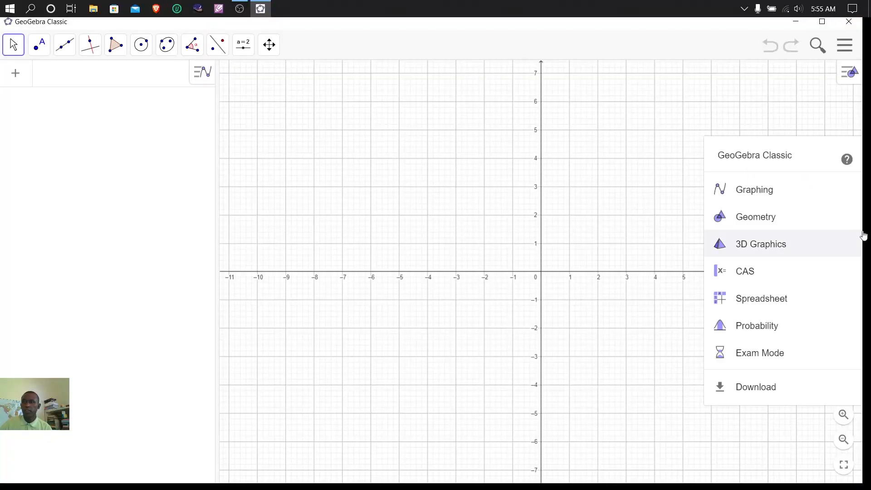
# Switch to full screen, show the 3D Graphics view beside the 2D Graphics view, and narrow the Algebra view
pyautogui.click(822, 22)
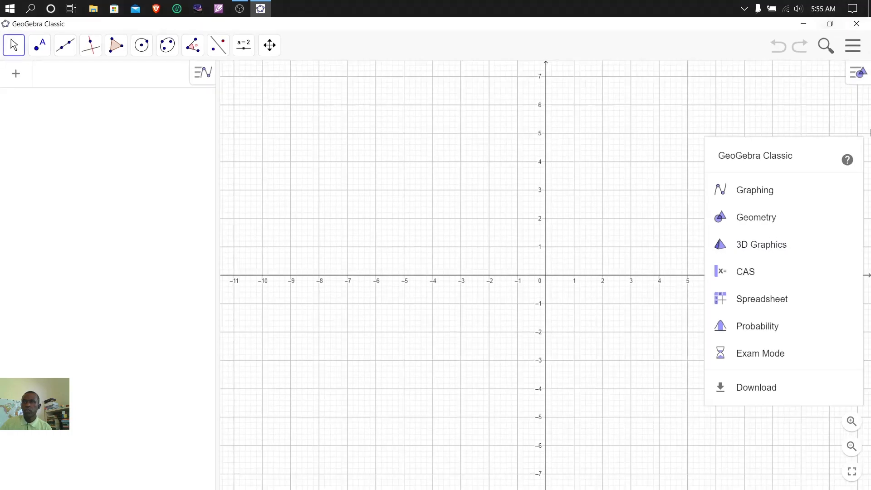
pyautogui.click(852, 473)
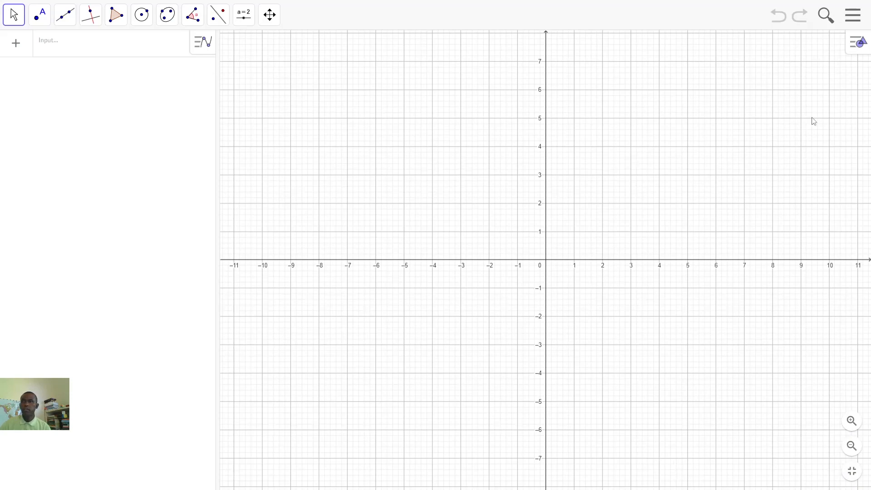
pyautogui.click(855, 16)
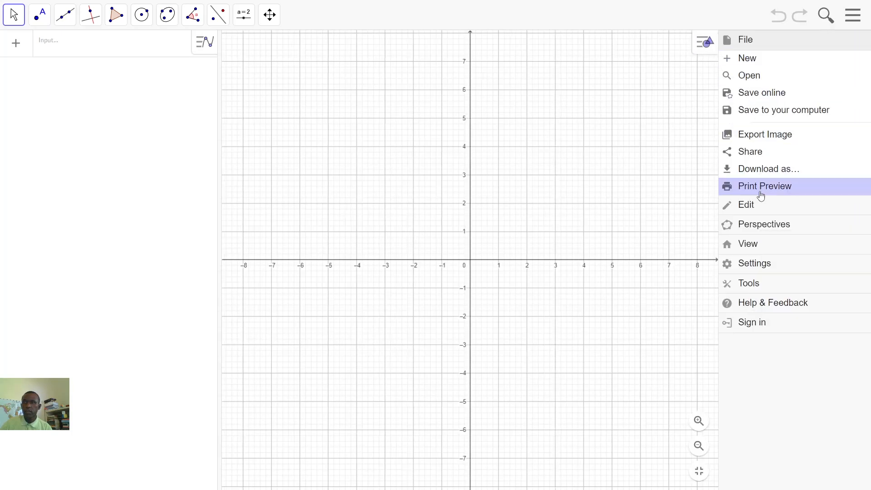
pyautogui.click(754, 244)
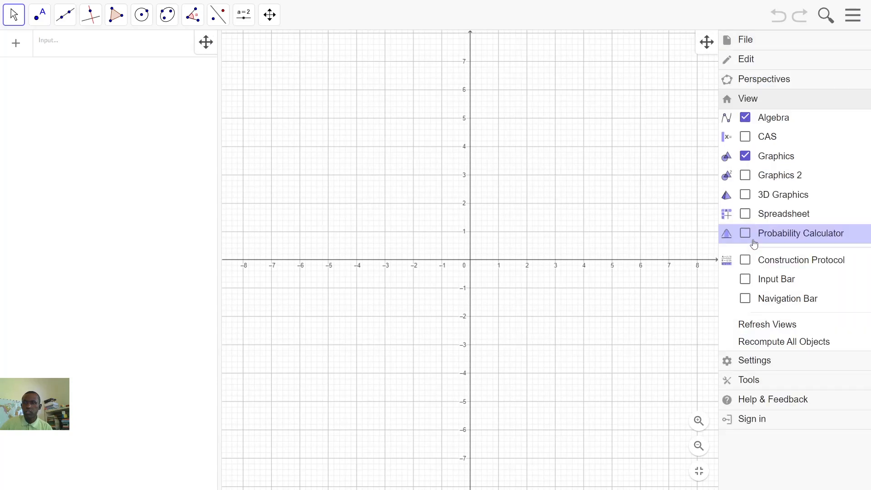
pyautogui.click(744, 195)
pyautogui.click(652, 404)
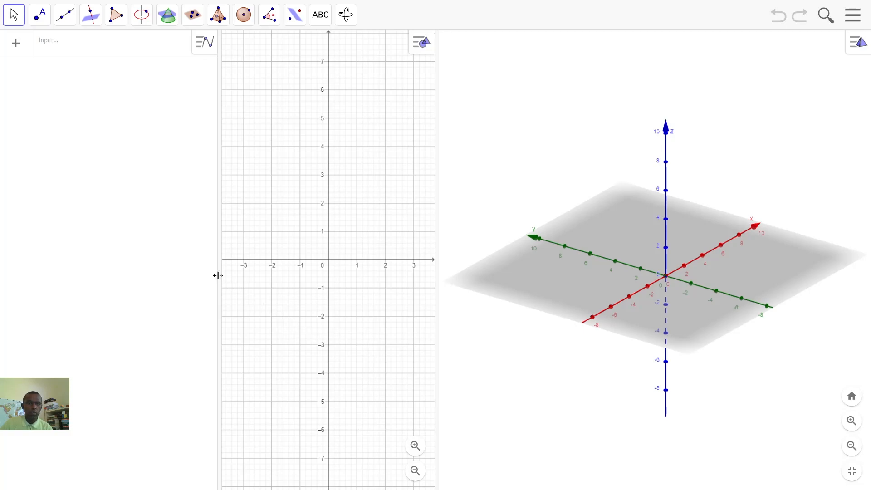
pyautogui.moveTo(217, 273); pyautogui.dragTo(164, 262)
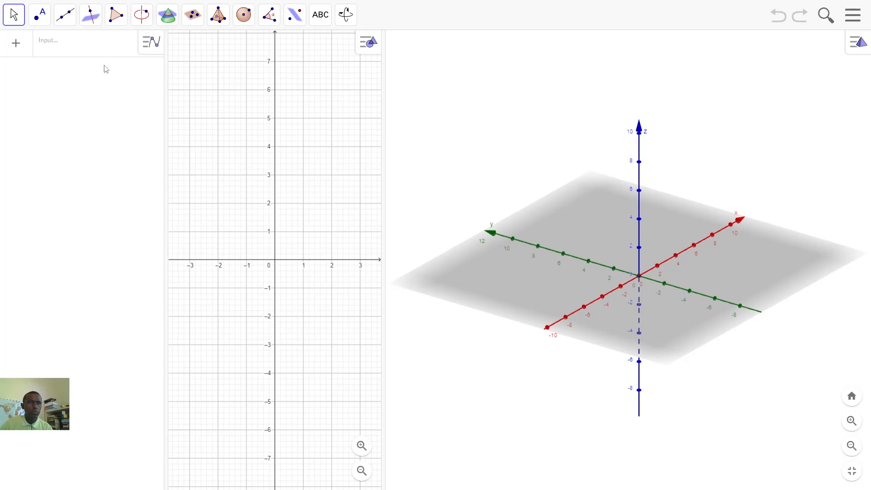
# Create a regular polygon with 6 vertices in the 2D view, its base running from the origin to (4, 0) on the x-axis
pyautogui.click(13, 15)
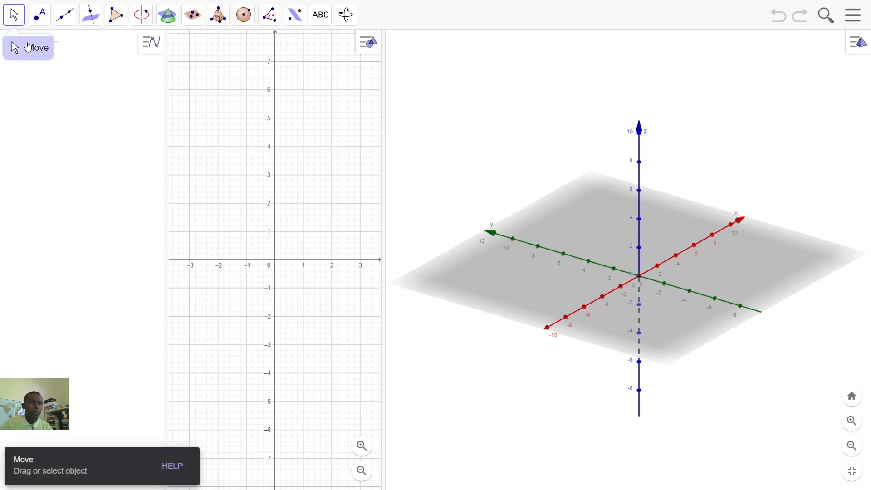
pyautogui.click(322, 379)
pyautogui.moveTo(323, 379); pyautogui.dragTo(259, 425)
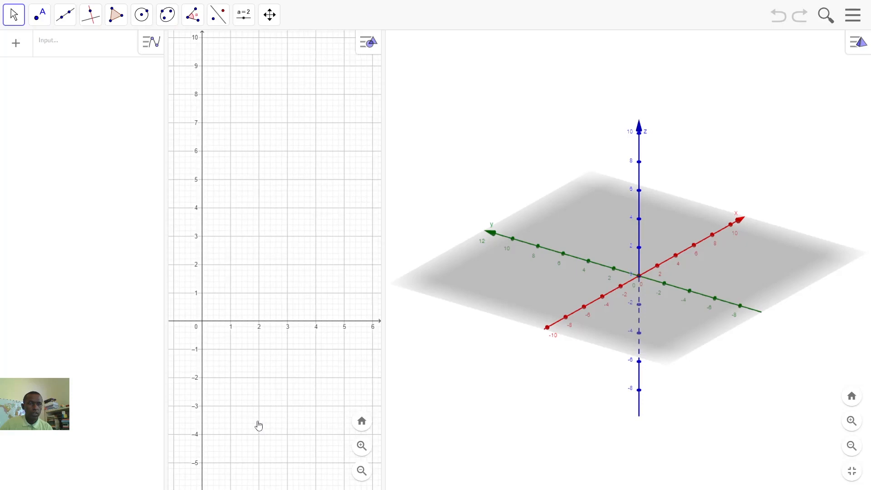
pyautogui.moveTo(508, 386); pyautogui.dragTo(647, 389)
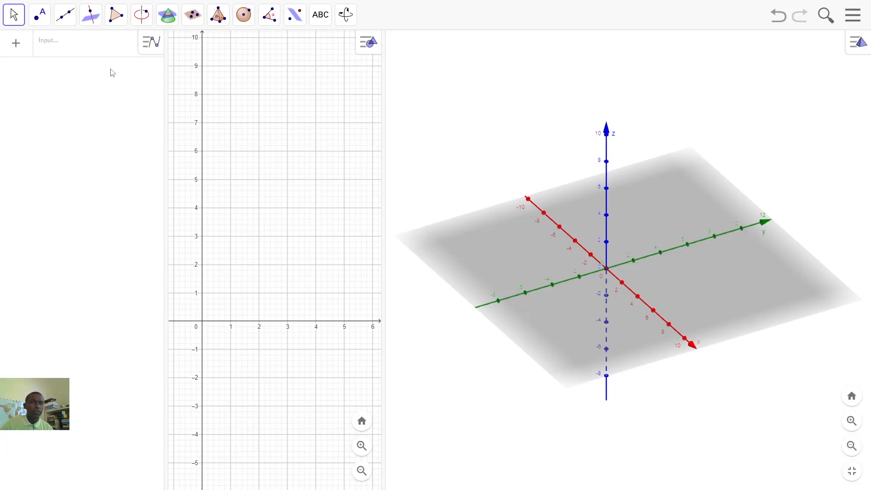
pyautogui.click(113, 19)
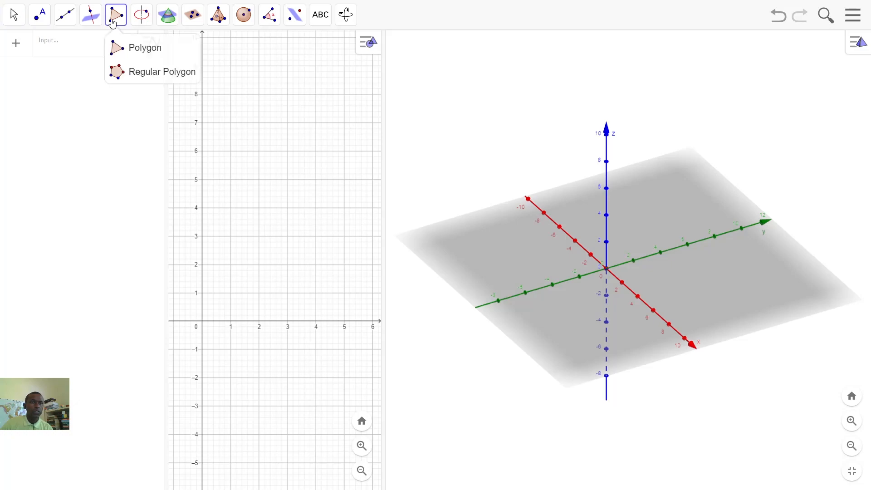
pyautogui.click(119, 73)
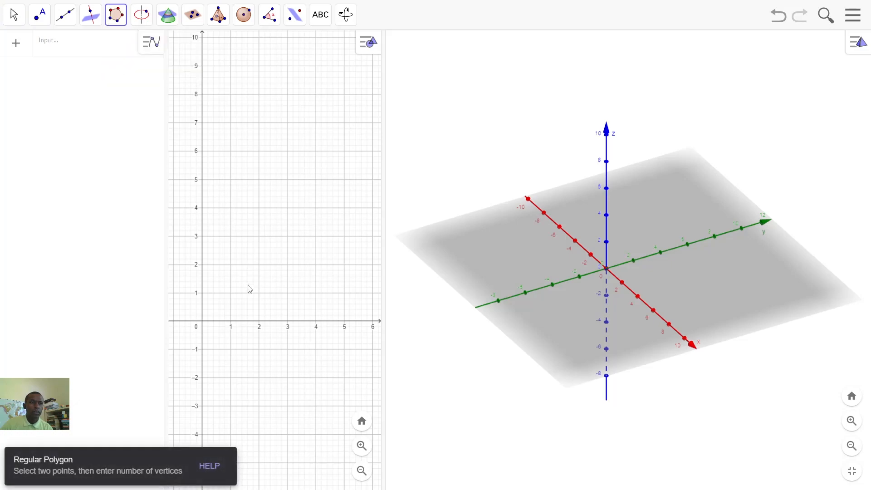
pyautogui.click(203, 325)
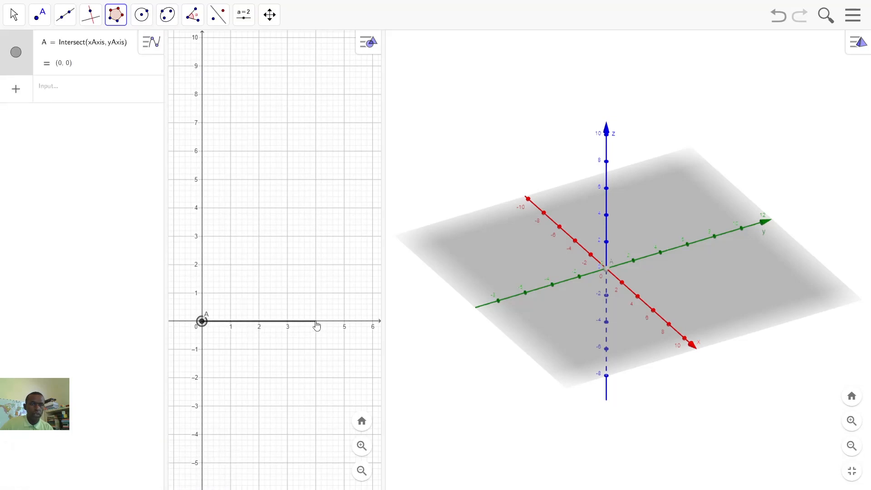
pyautogui.click(317, 324)
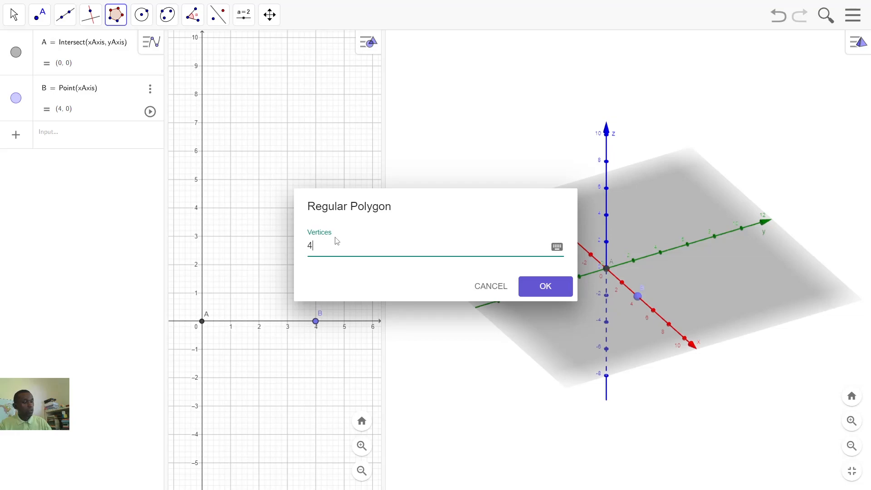
pyautogui.press('BackSpace')
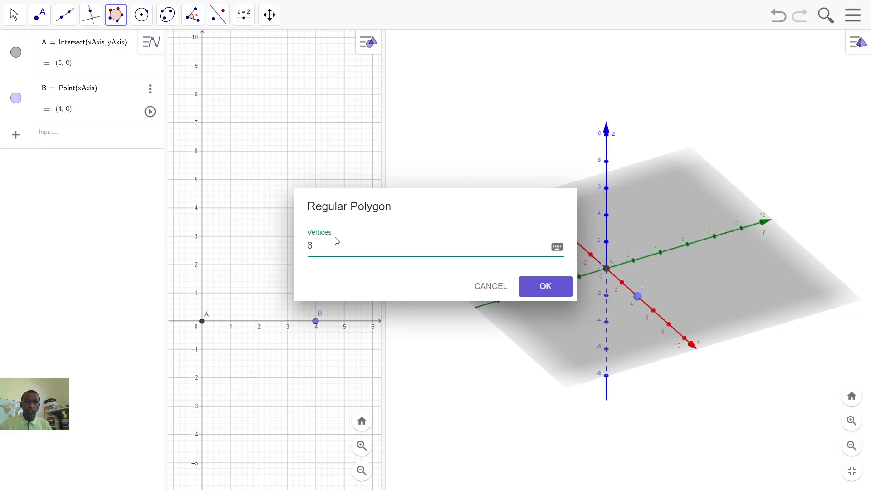
pyautogui.write('6')
pyautogui.click(539, 285)
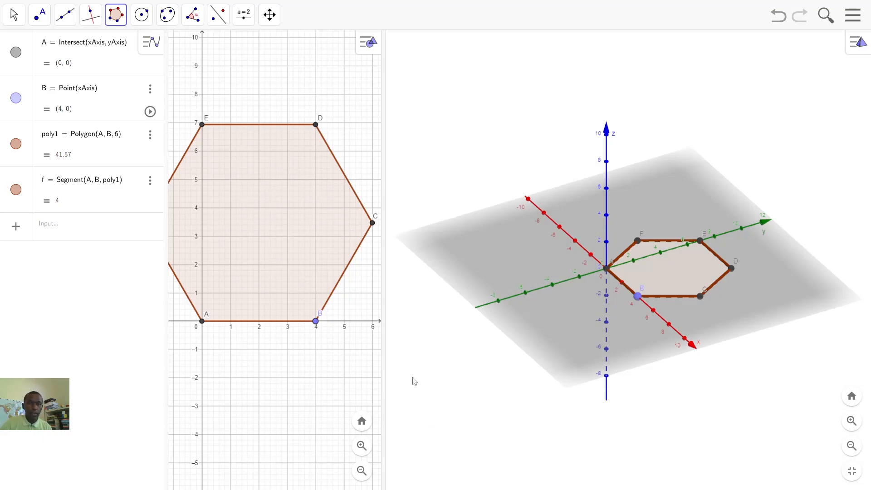
# Extrude the hexagon to a prism with an altitude of 8 in the 3D view
pyautogui.click(362, 471)
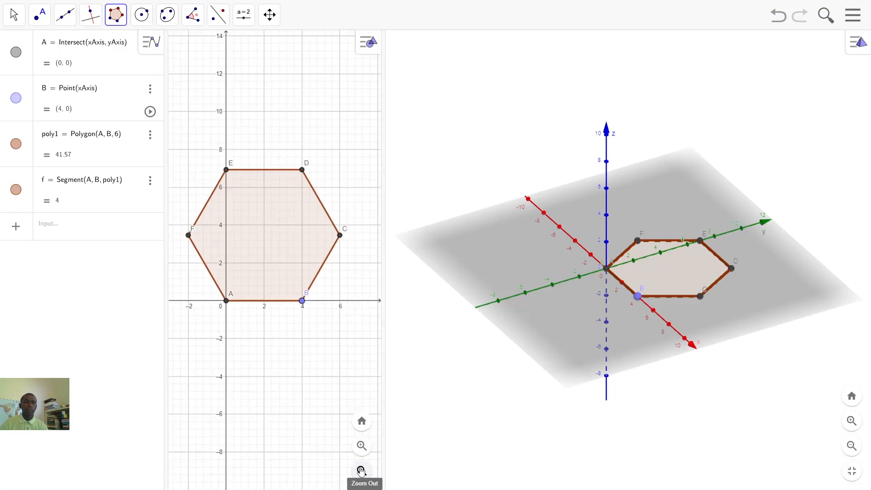
pyautogui.click(362, 472)
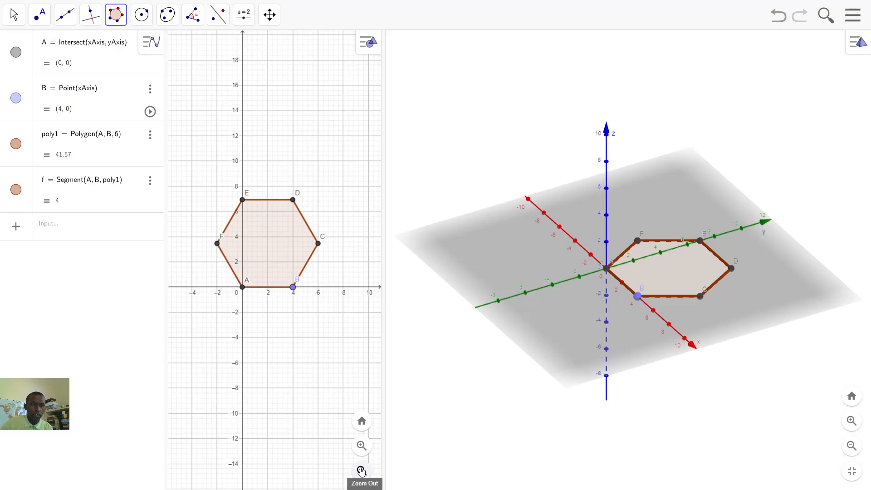
pyautogui.click(14, 15)
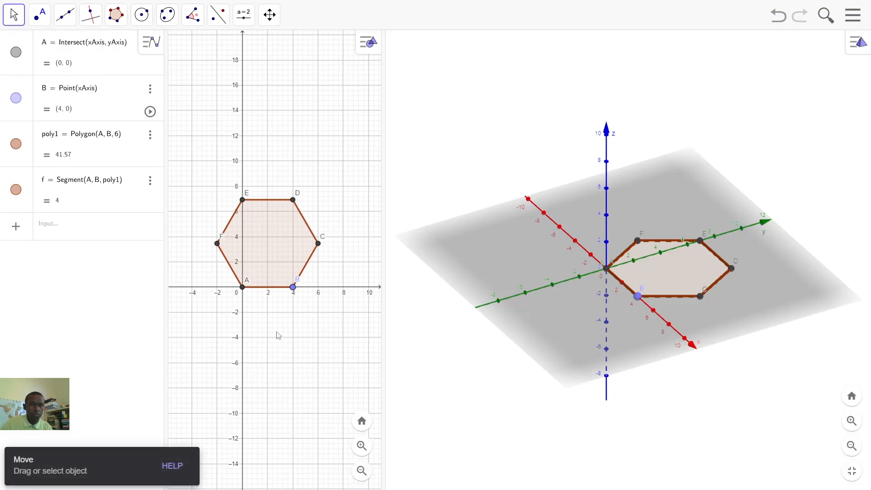
pyautogui.moveTo(275, 337); pyautogui.dragTo(275, 368)
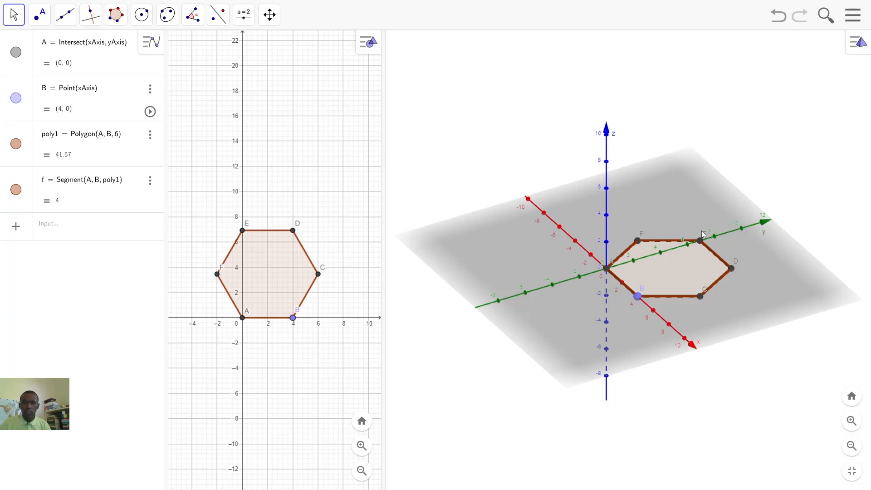
pyautogui.click(13, 15)
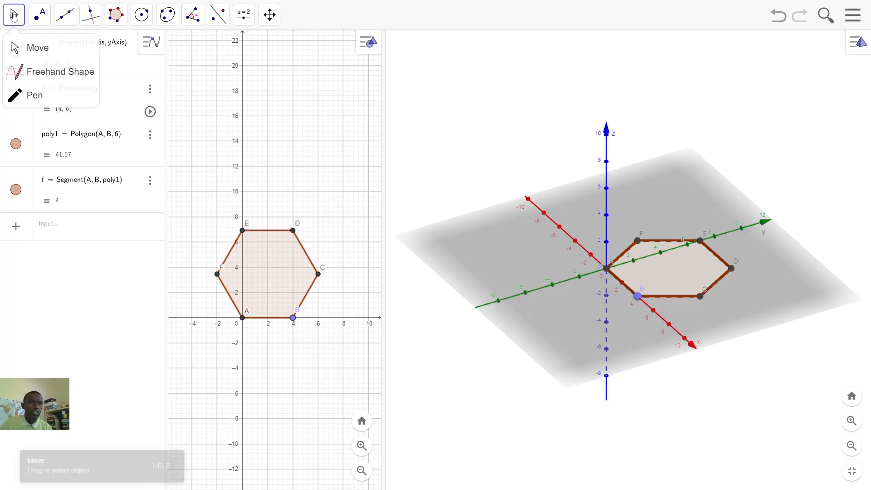
pyautogui.click(35, 48)
pyautogui.moveTo(753, 414); pyautogui.dragTo(688, 399)
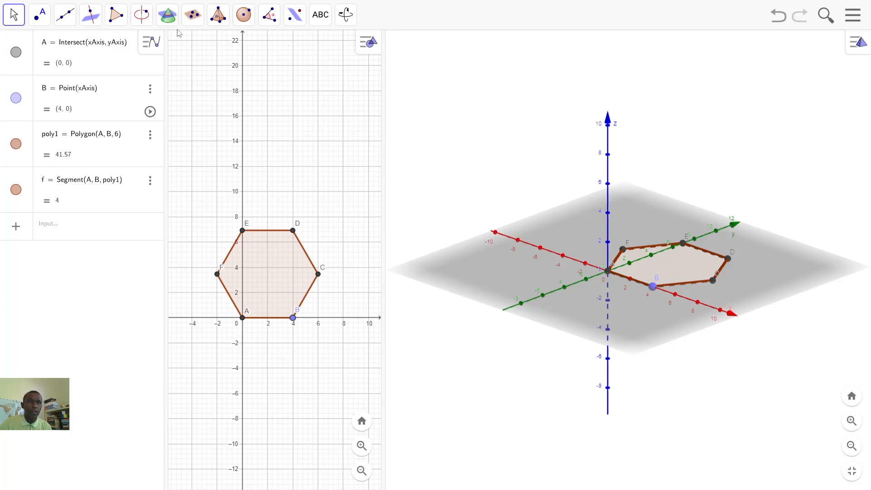
pyautogui.click(219, 16)
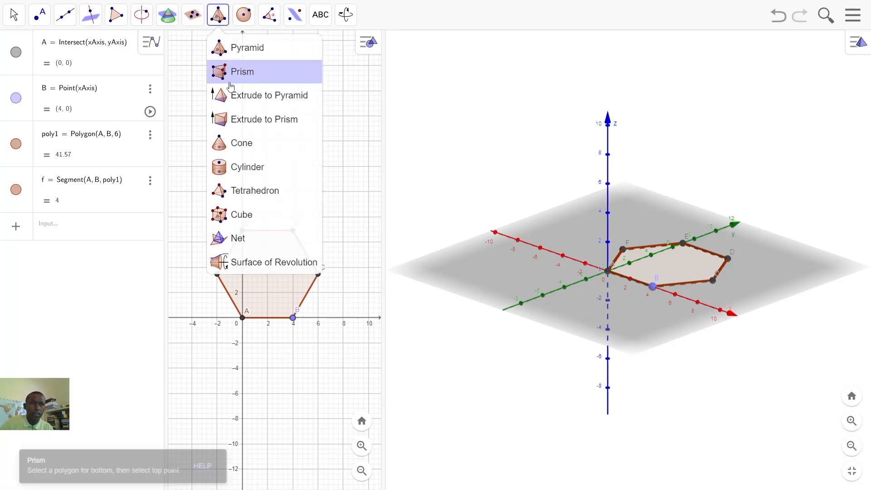
pyautogui.click(240, 123)
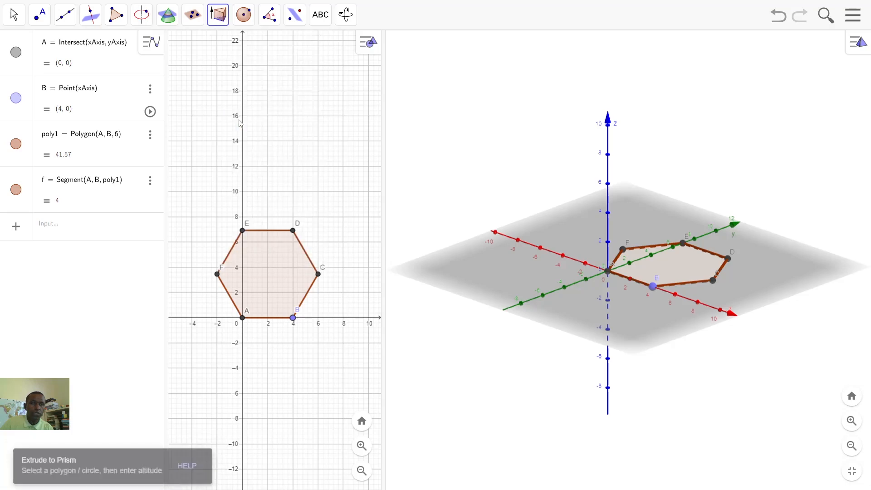
pyautogui.click(668, 267)
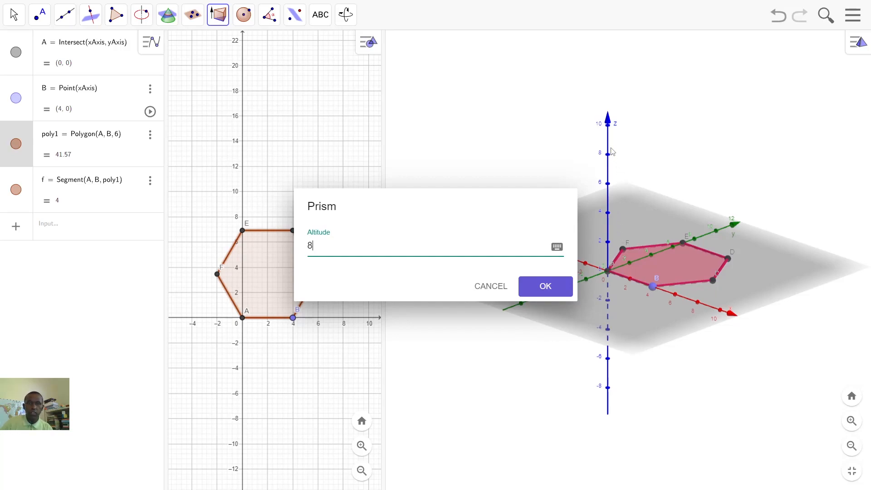
pyautogui.click(542, 289)
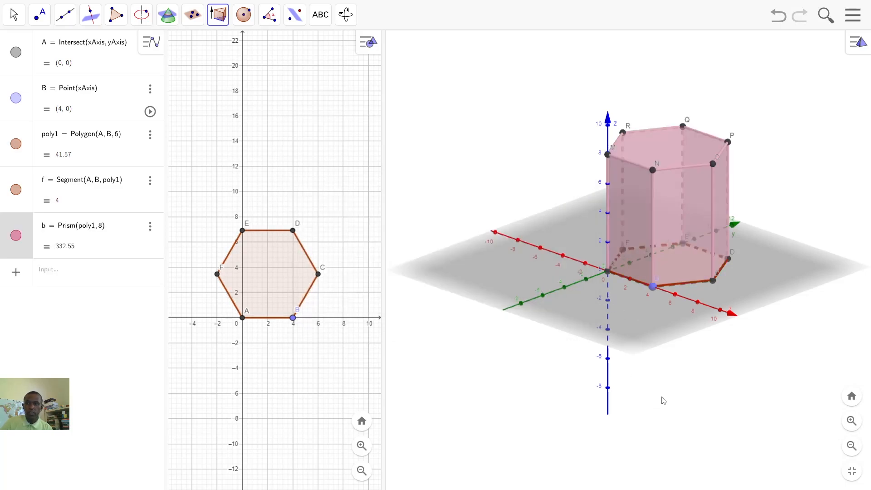
# Hide the plane and the axes in the 3D view so only the hexagonal prism is displayed
pyautogui.click(14, 14)
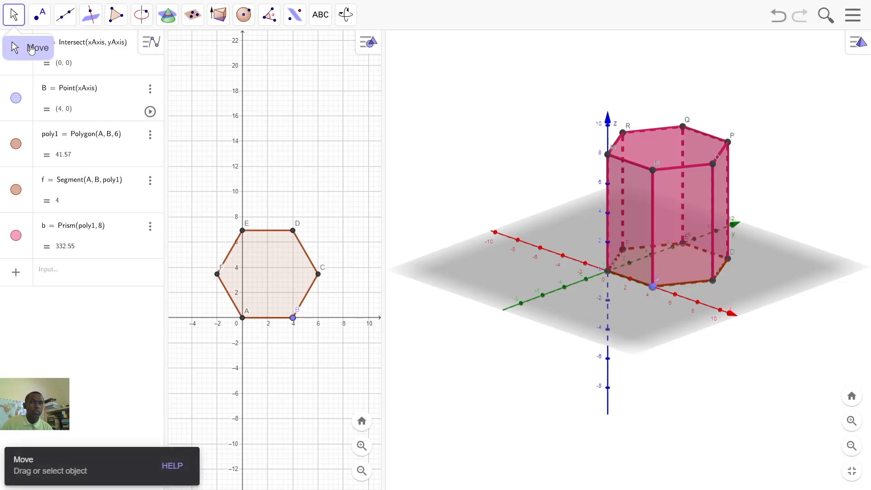
pyautogui.moveTo(679, 407); pyautogui.dragTo(792, 399)
pyautogui.moveTo(479, 393); pyautogui.dragTo(742, 401)
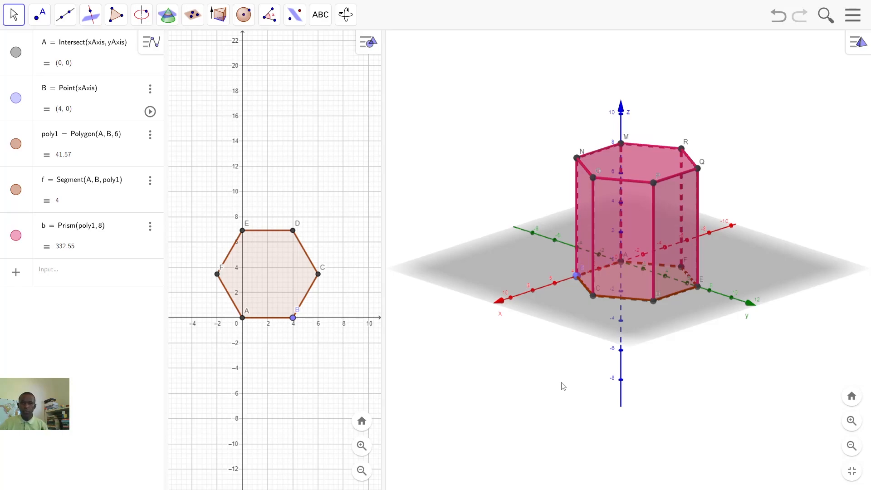
pyautogui.moveTo(529, 379); pyautogui.dragTo(799, 388)
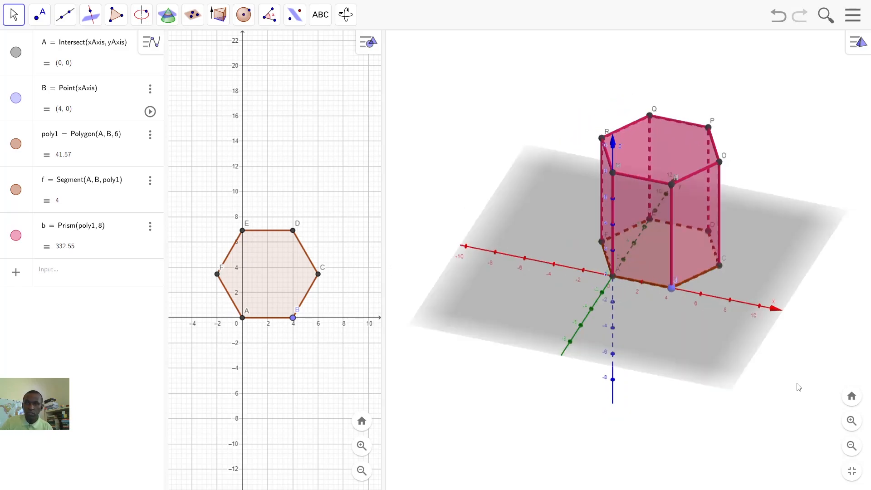
pyautogui.rightClick(482, 383)
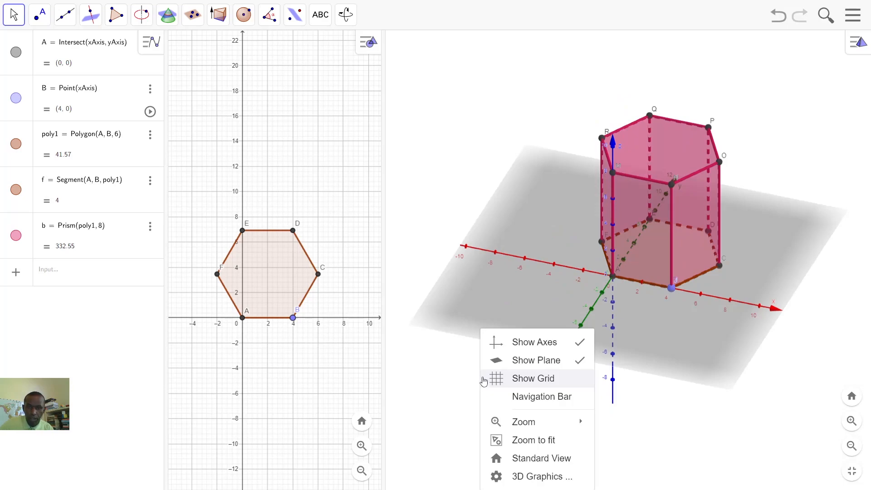
pyautogui.click(517, 362)
pyautogui.rightClick(494, 394)
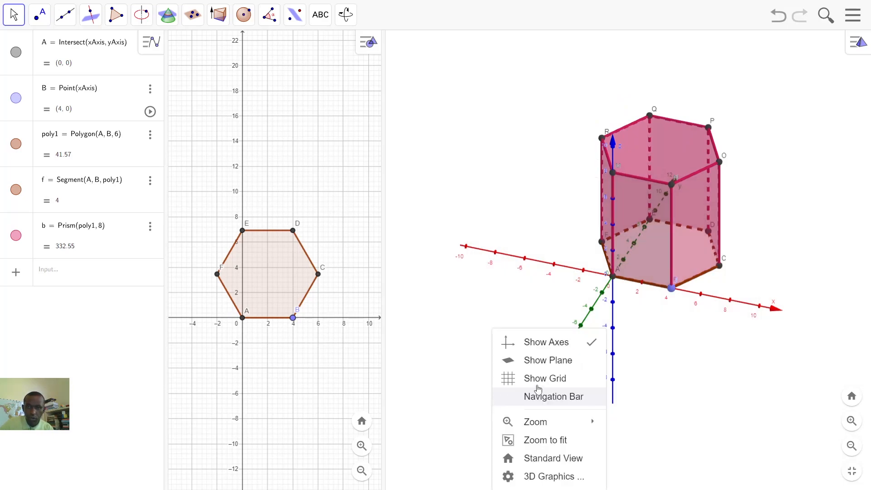
pyautogui.click(547, 344)
# Measure the prism's volume and move its volume label onto the middle of the front face
pyautogui.moveTo(546, 361); pyautogui.dragTo(658, 358)
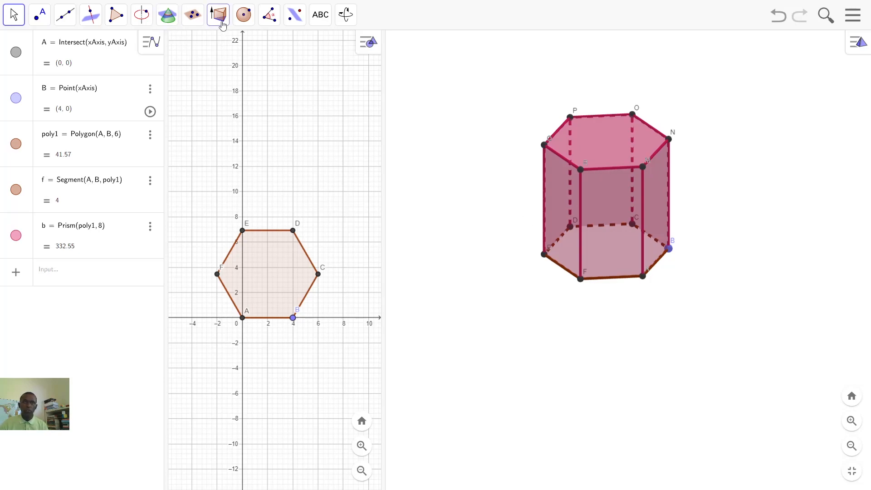
pyautogui.click(271, 21)
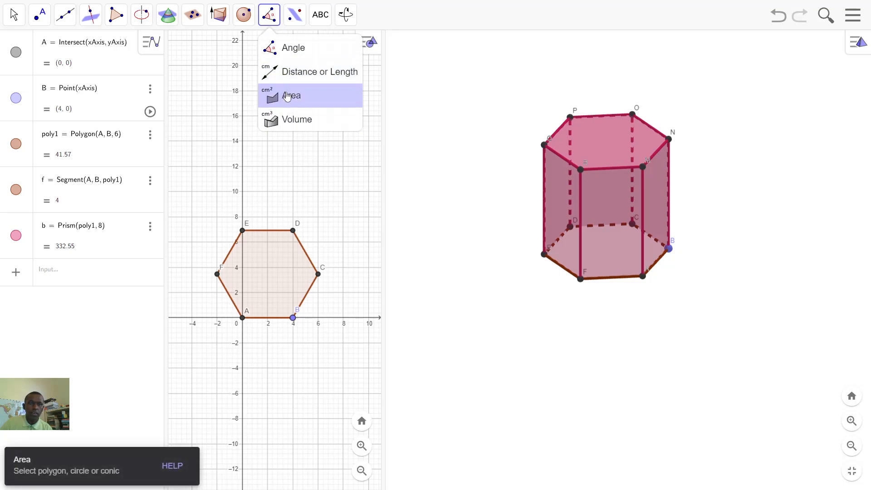
pyautogui.click(293, 120)
pyautogui.click(602, 203)
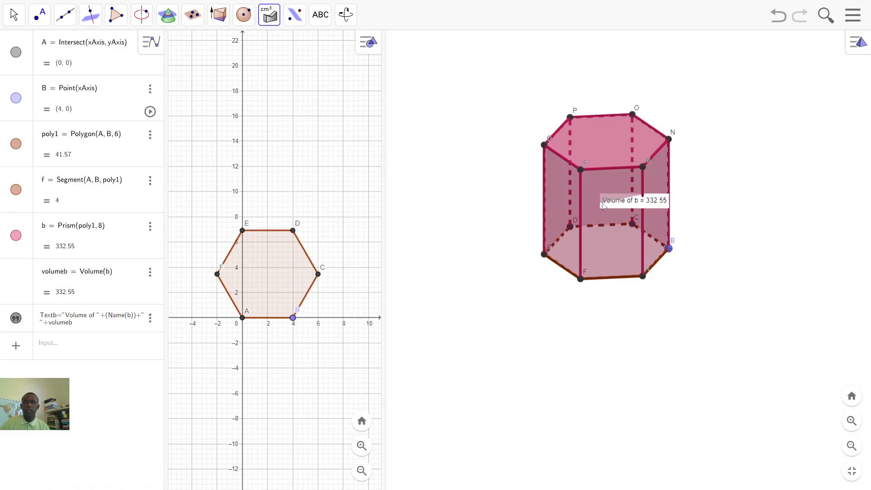
pyautogui.click(14, 15)
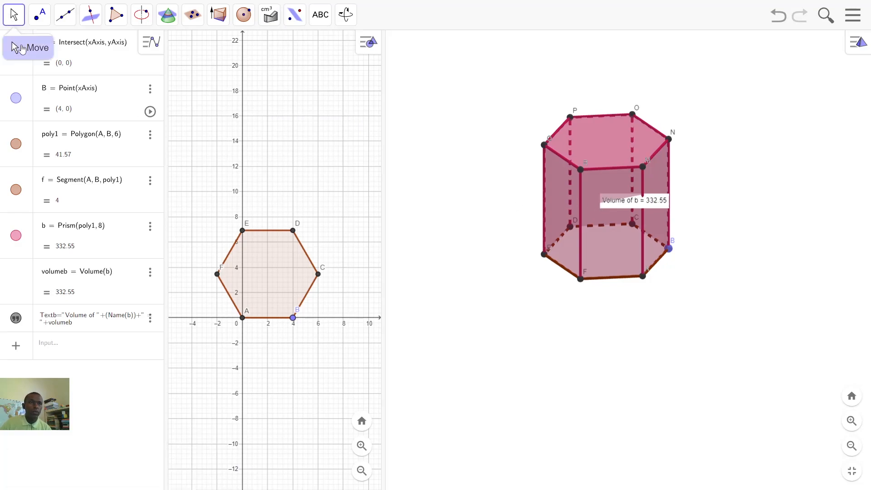
pyautogui.moveTo(643, 207); pyautogui.dragTo(616, 226)
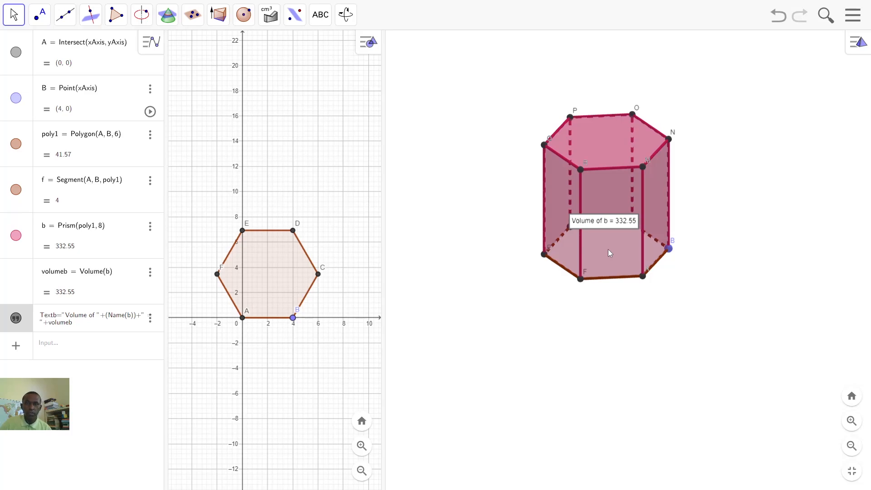
# Delete the prism's volume measurement and create the net of the hexagonal prism
pyautogui.click(150, 273)
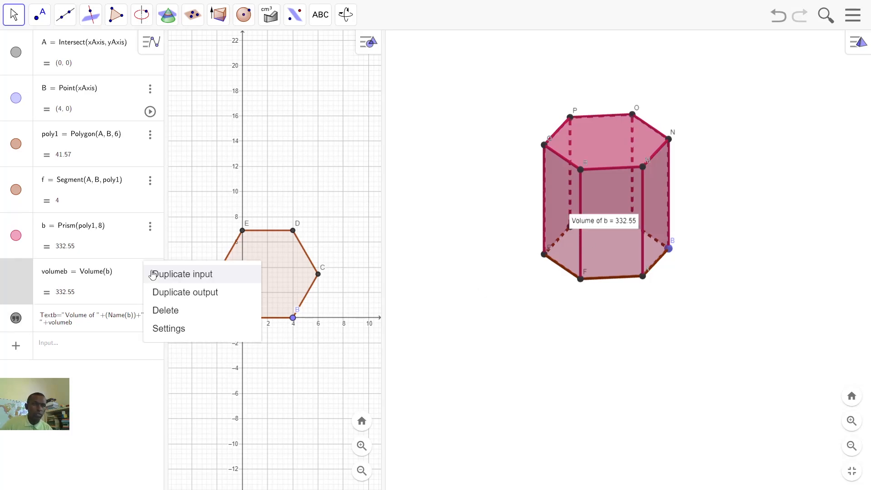
pyautogui.click(161, 311)
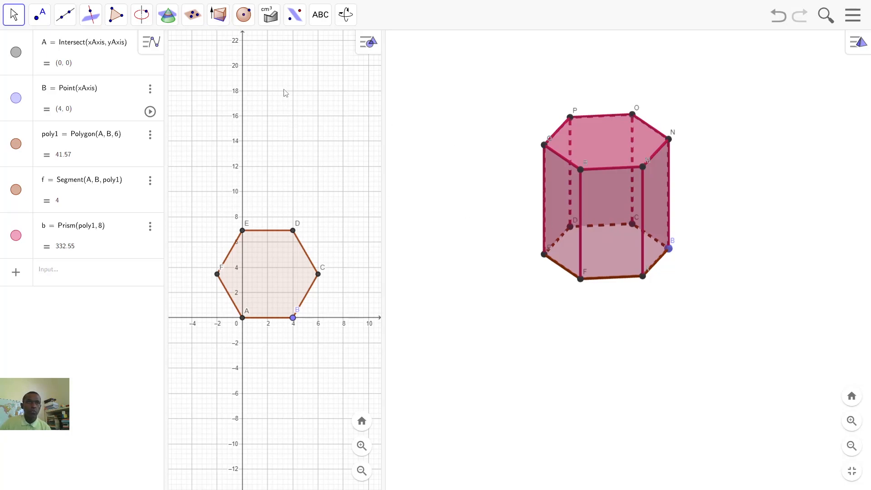
pyautogui.click(218, 14)
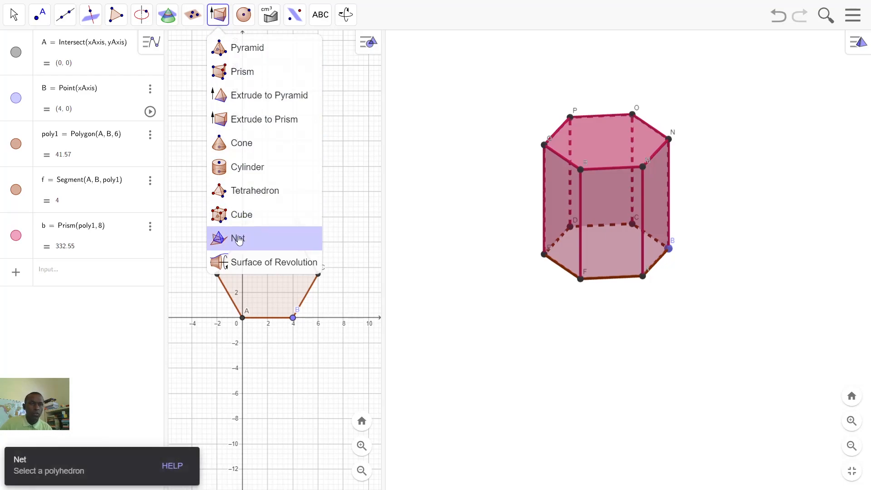
pyautogui.click(237, 237)
pyautogui.click(631, 229)
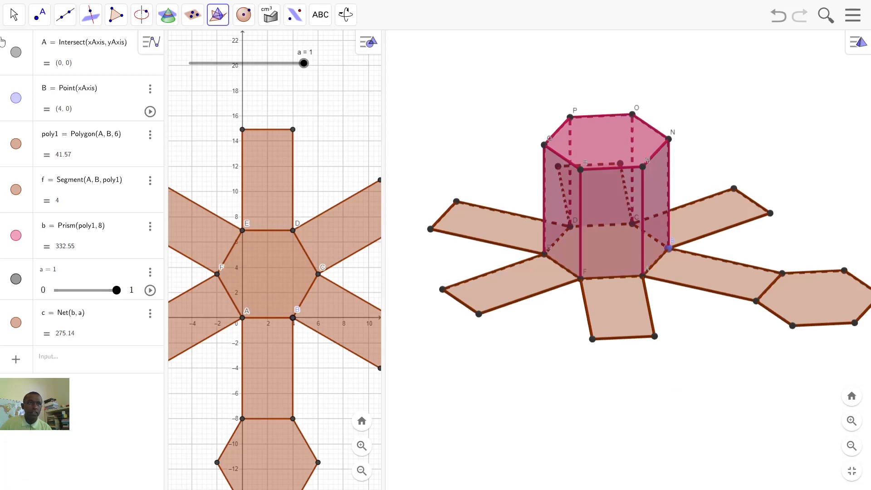
# Fit the whole net in the 2D view and move its slider below the unfolded shape
pyautogui.click(12, 18)
pyautogui.moveTo(768, 410)
pyautogui.mouseDown()
pyautogui.moveTo(734, 414)
pyautogui.moveTo(757, 420)
pyautogui.mouseUp()
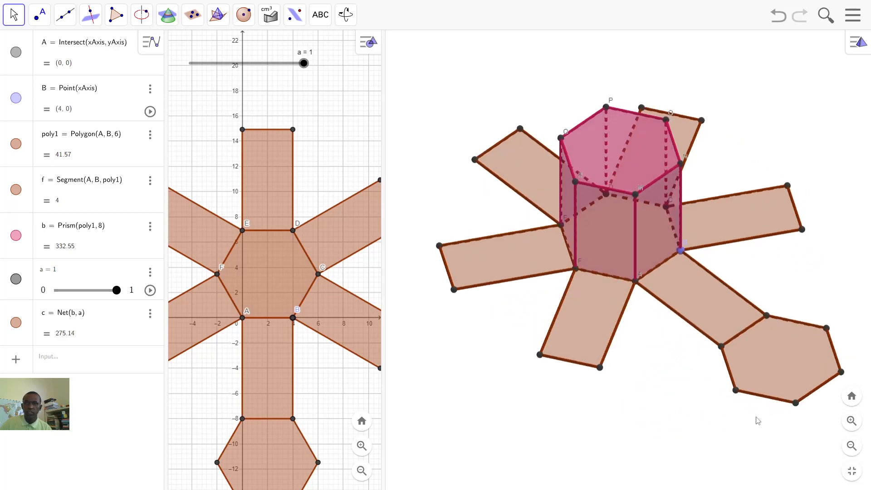
pyautogui.click(361, 472)
pyautogui.click(361, 471)
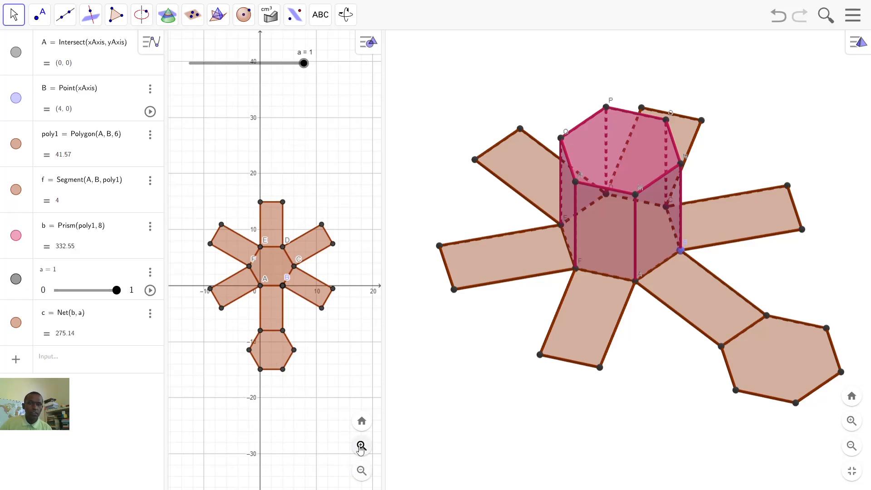
pyautogui.click(361, 445)
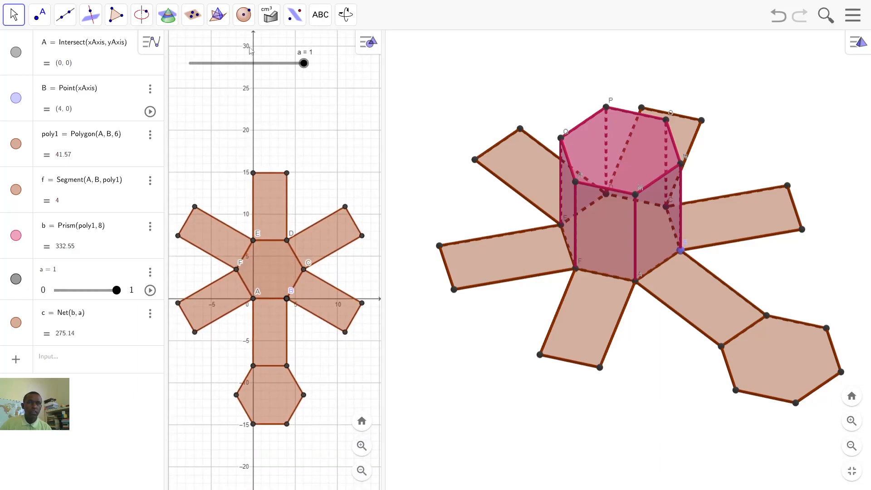
pyautogui.moveTo(269, 66); pyautogui.dragTo(275, 470)
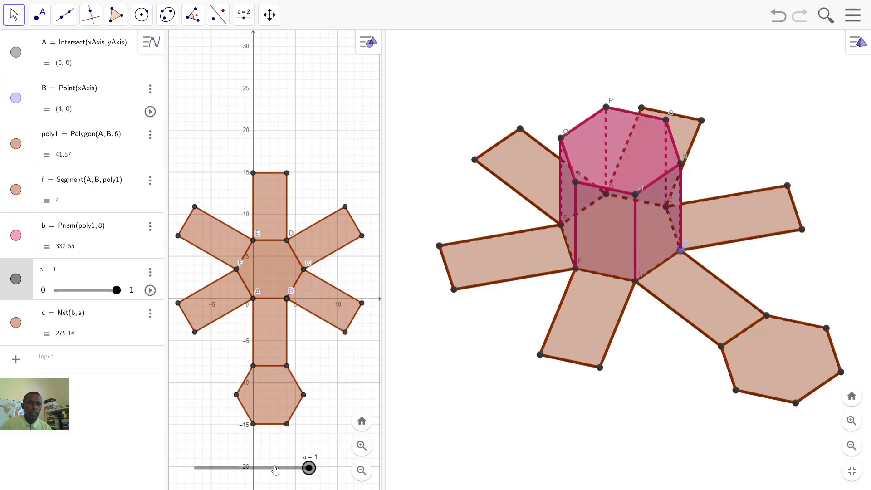
# Colour the net's central hexagon white at 100% opacity
pyautogui.rightClick(260, 262)
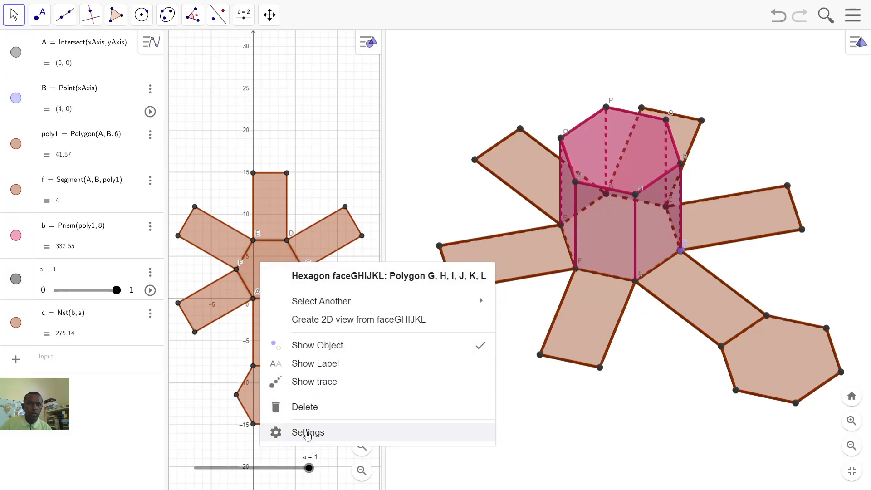
pyautogui.click(446, 432)
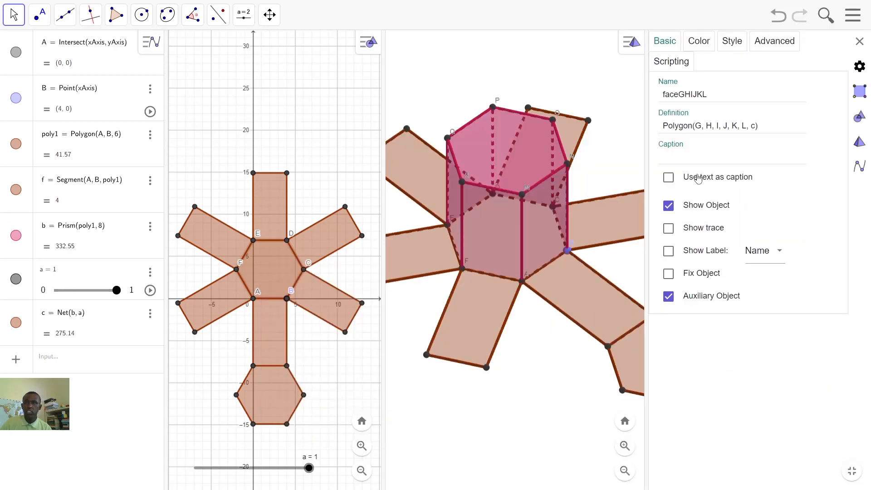
pyautogui.click(703, 54)
pyautogui.click(667, 94)
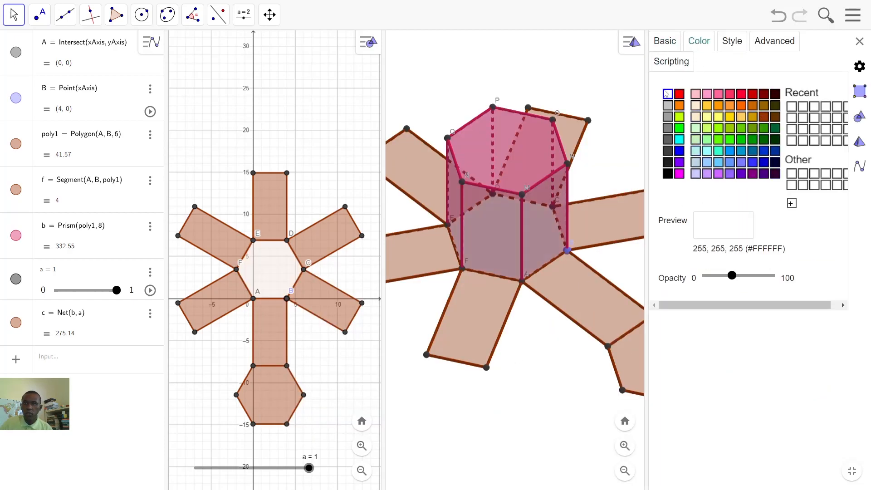
pyautogui.moveTo(735, 275); pyautogui.dragTo(770, 276)
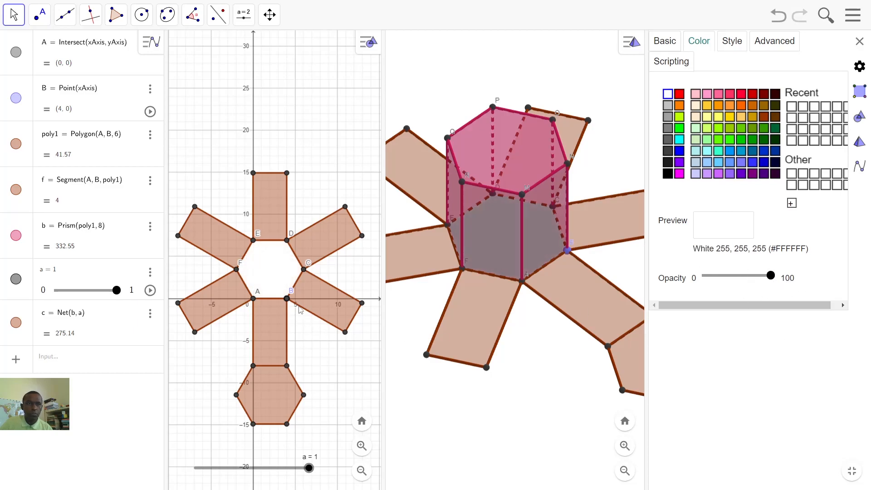
# Colour the net's rectangle on edge ED red (#FF0000) at 100% opacity
pyautogui.click(276, 206)
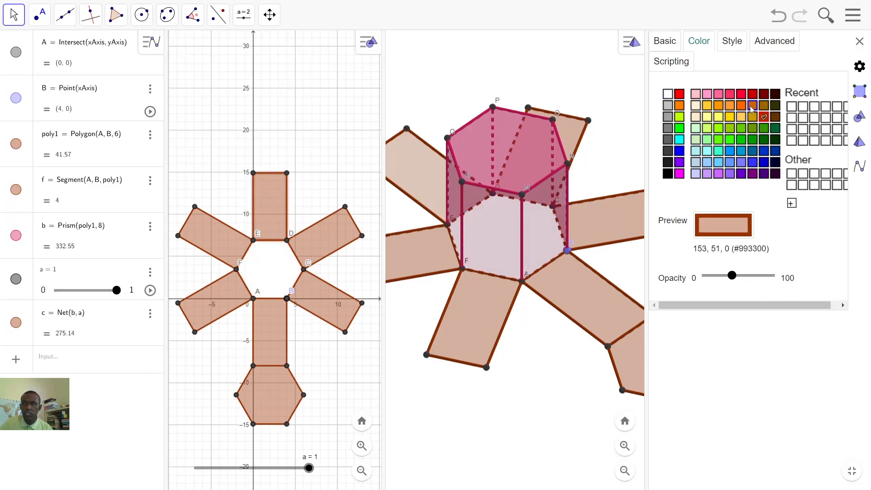
pyautogui.click(680, 94)
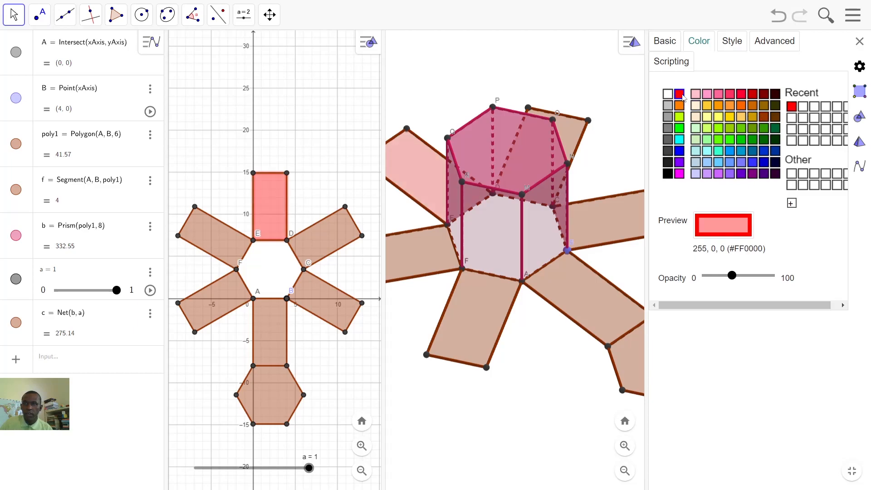
pyautogui.moveTo(735, 280); pyautogui.dragTo(783, 283)
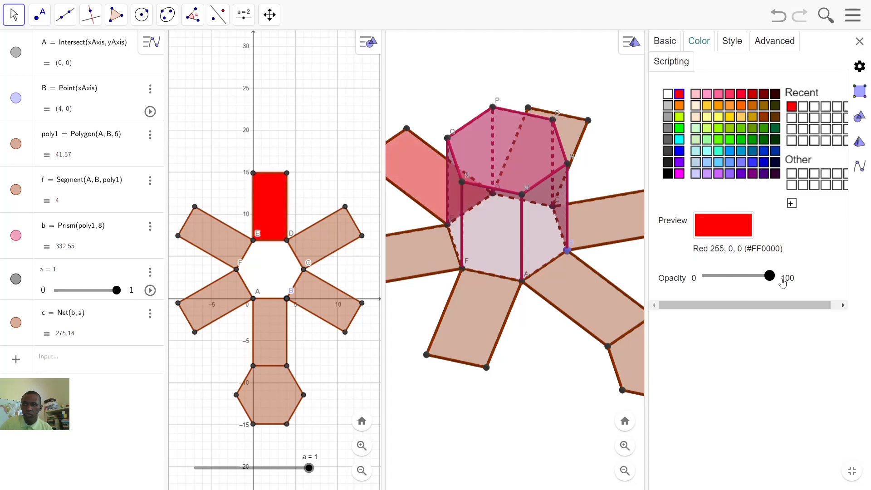
# Colour the net's rectangle on edge DC blue (#0033CC) at full opacity
pyautogui.click(328, 239)
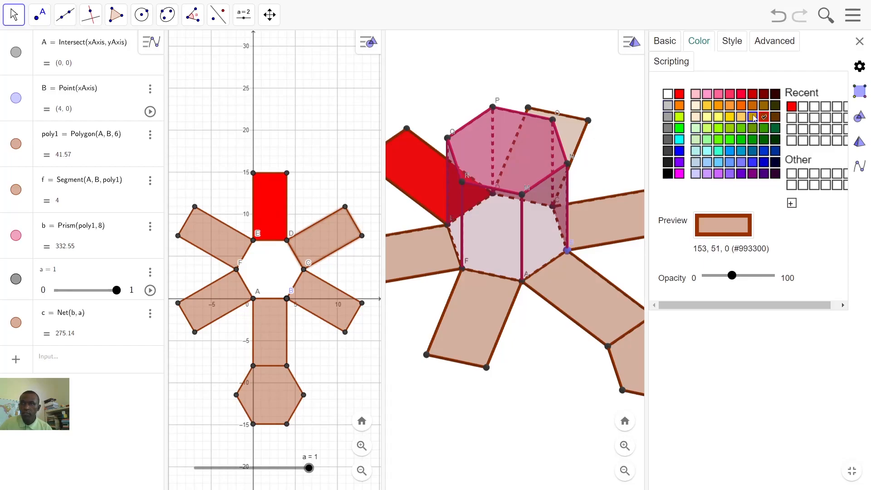
pyautogui.click(764, 151)
pyautogui.moveTo(733, 277); pyautogui.dragTo(774, 278)
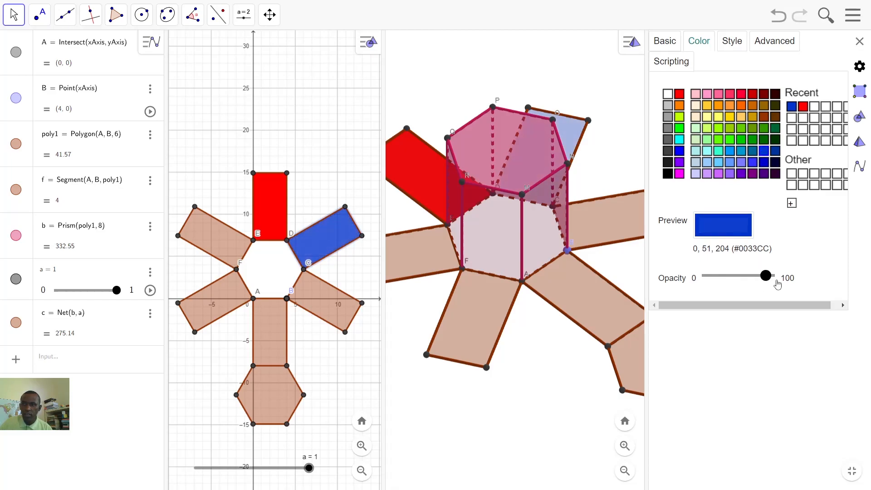
# Make the remaining net faces fully opaque: brown on edge BC, magenta on AB, orange on FA, green on EF and gold for the outer hexagon
pyautogui.click(336, 311)
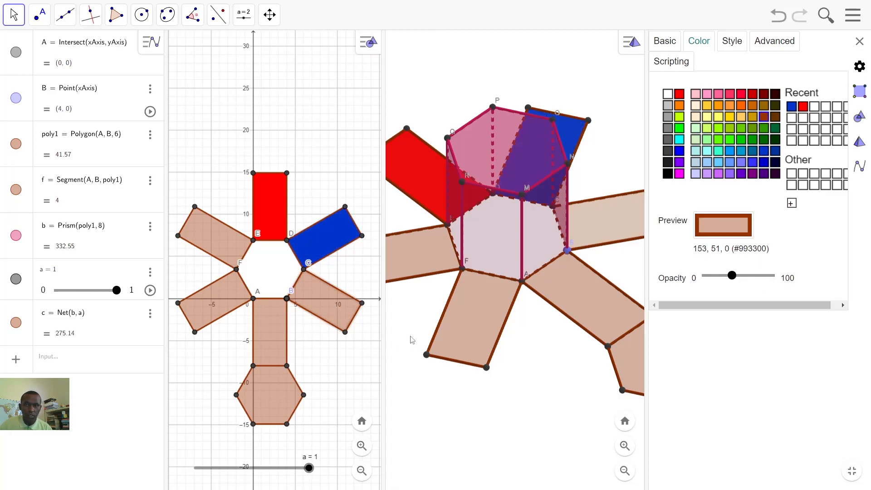
pyautogui.moveTo(732, 277); pyautogui.dragTo(787, 282)
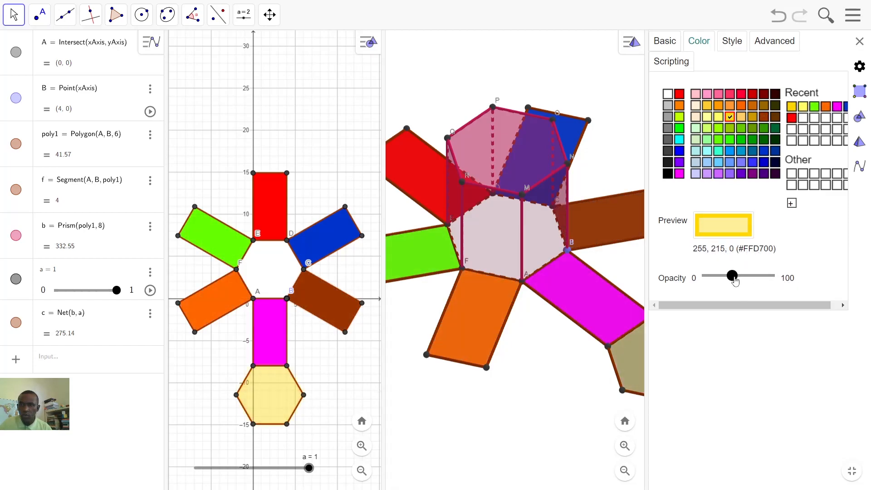
pyautogui.moveTo(733, 277); pyautogui.dragTo(790, 283)
pyautogui.click(534, 440)
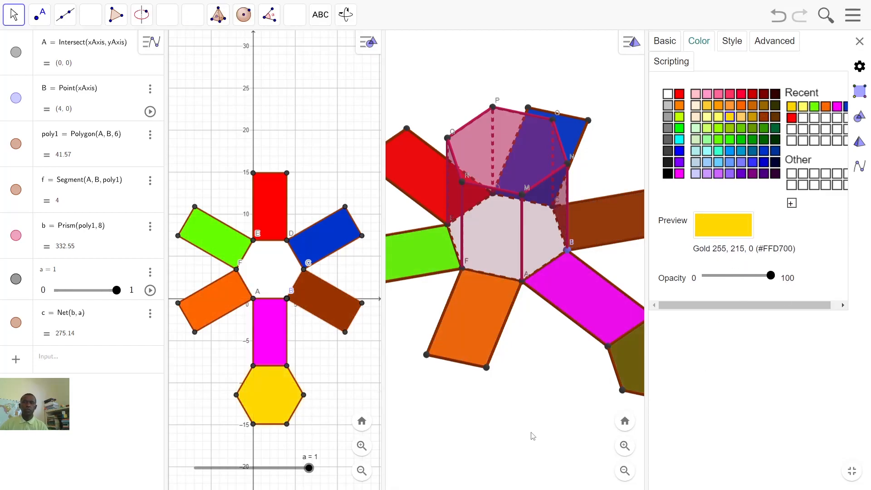
pyautogui.click(860, 42)
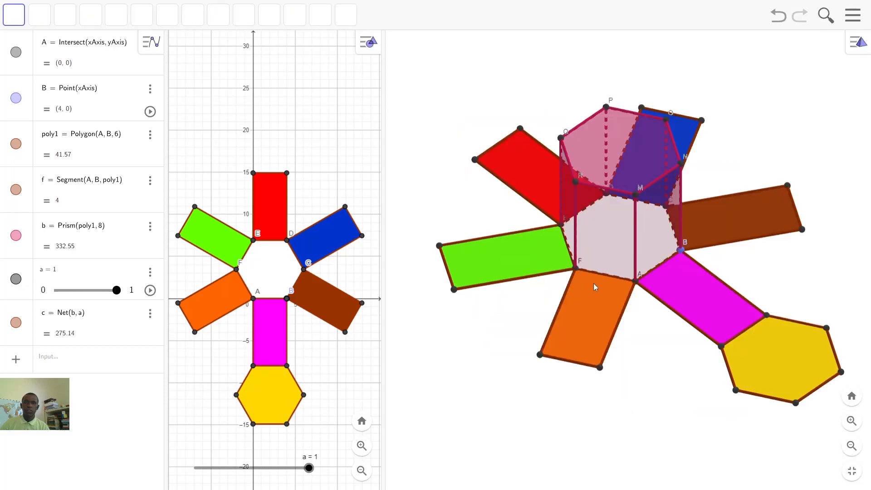
# Examine the coloured net around the prism from several angles in the 3D view and try out its slider
pyautogui.moveTo(674, 408); pyautogui.dragTo(561, 390)
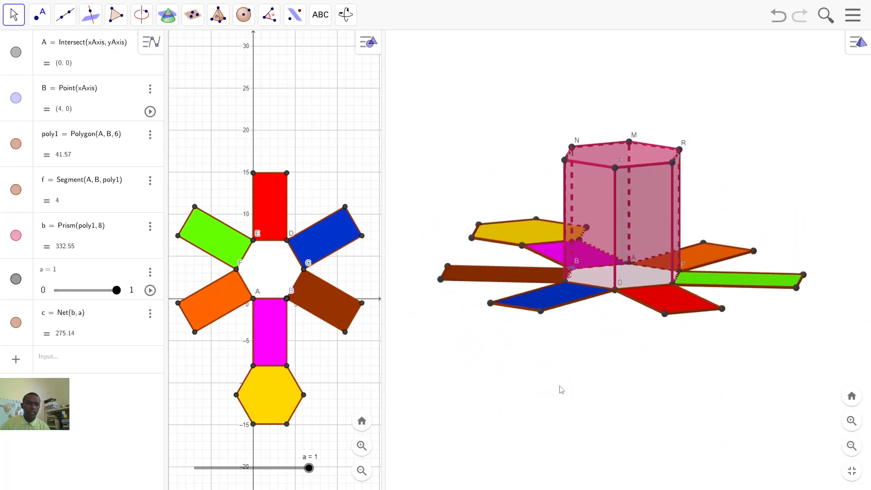
pyautogui.moveTo(705, 380); pyautogui.dragTo(647, 395)
pyautogui.moveTo(766, 370); pyautogui.dragTo(708, 384)
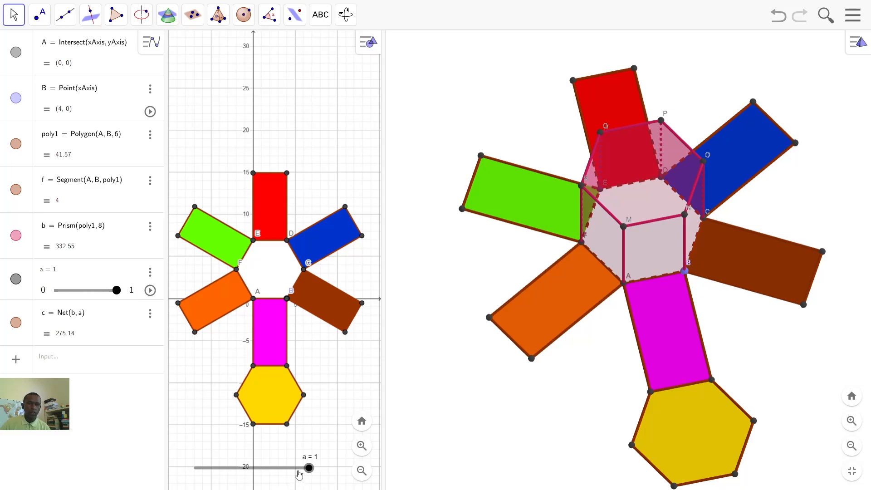
pyautogui.moveTo(308, 470)
pyautogui.mouseDown()
pyautogui.moveTo(194, 469)
pyautogui.moveTo(309, 469)
pyautogui.mouseUp()
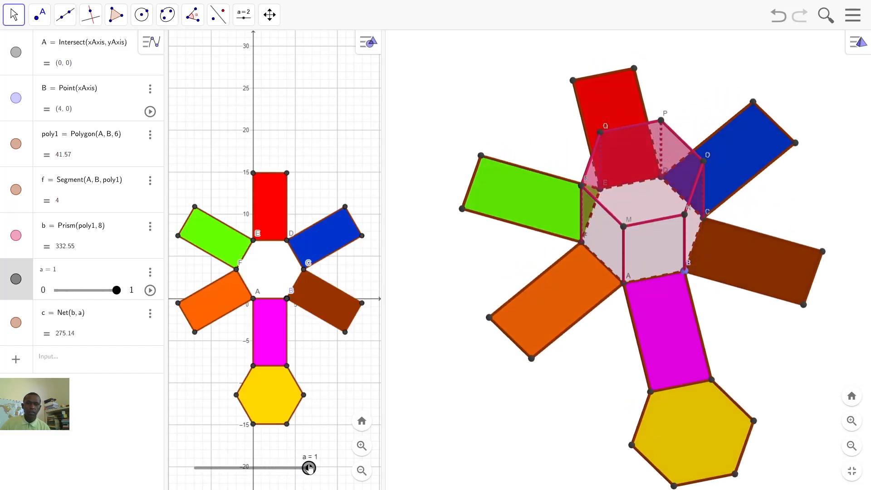
# Animate the net's slider so the net folds and unfolds, with the animation speed set to 2×
pyautogui.click(150, 290)
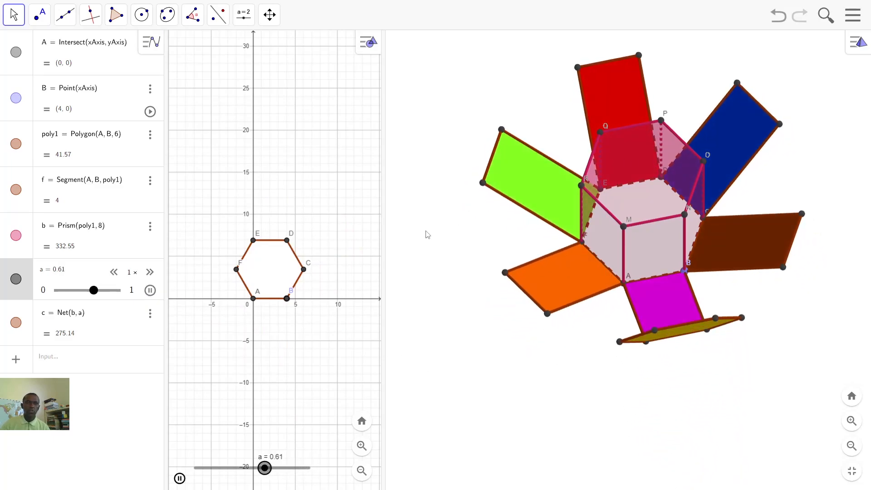
pyautogui.click(114, 272)
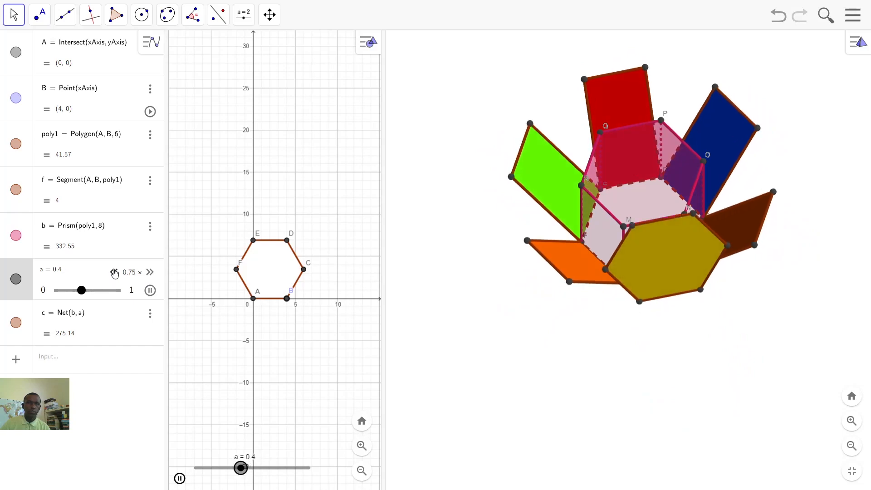
pyautogui.click(114, 273)
pyautogui.click(114, 273)
pyautogui.click(150, 275)
pyautogui.click(149, 275)
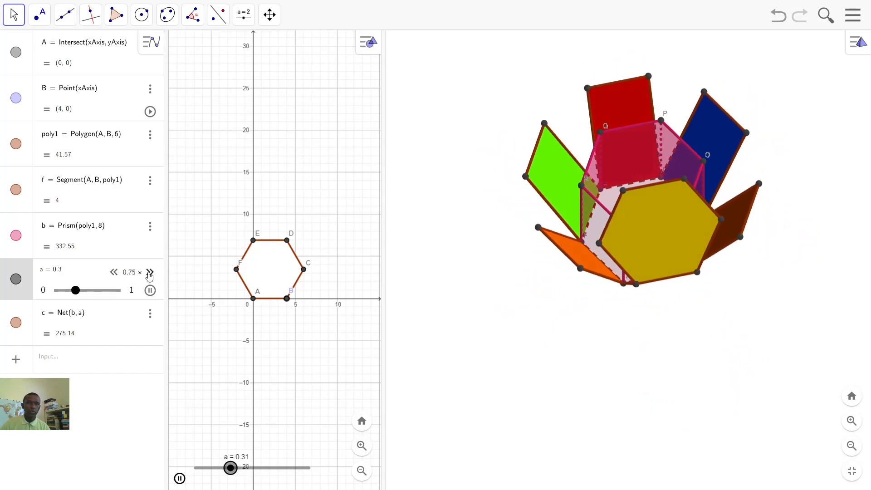
pyautogui.click(150, 273)
pyautogui.click(150, 273)
pyautogui.click(150, 273)
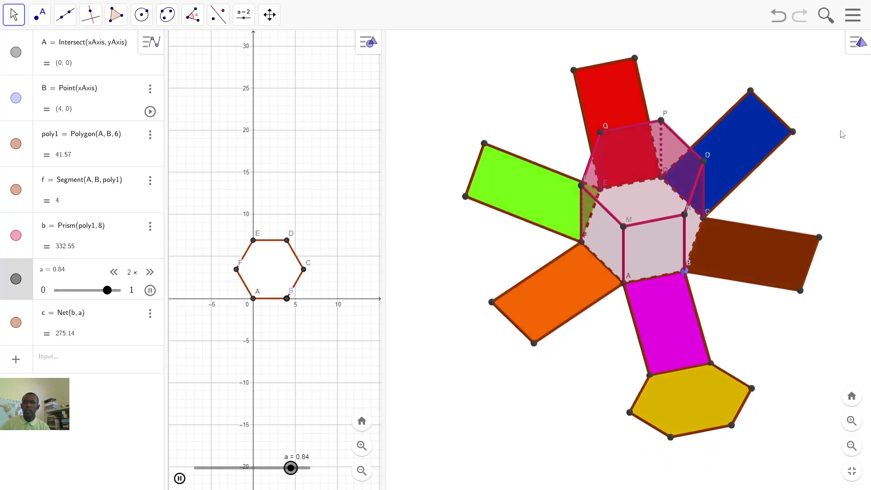
# Start the automatic rotation of the 3D view while the net animation is running
pyautogui.click(859, 43)
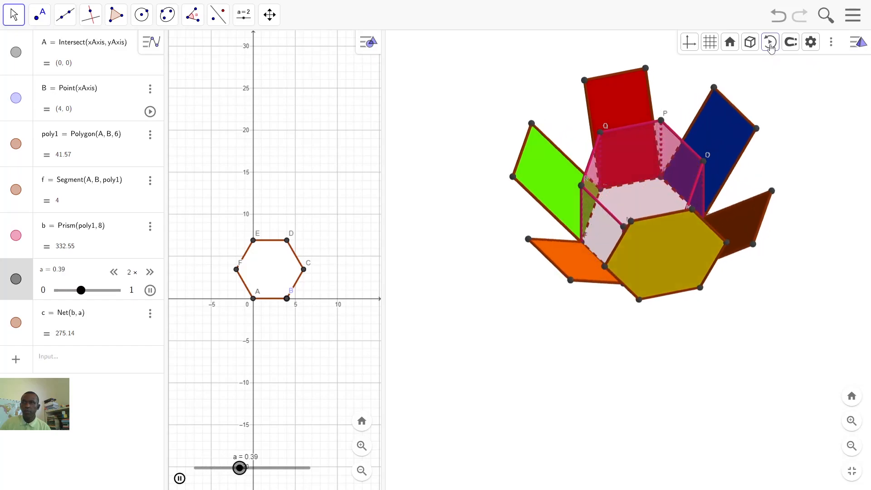
pyautogui.click(771, 42)
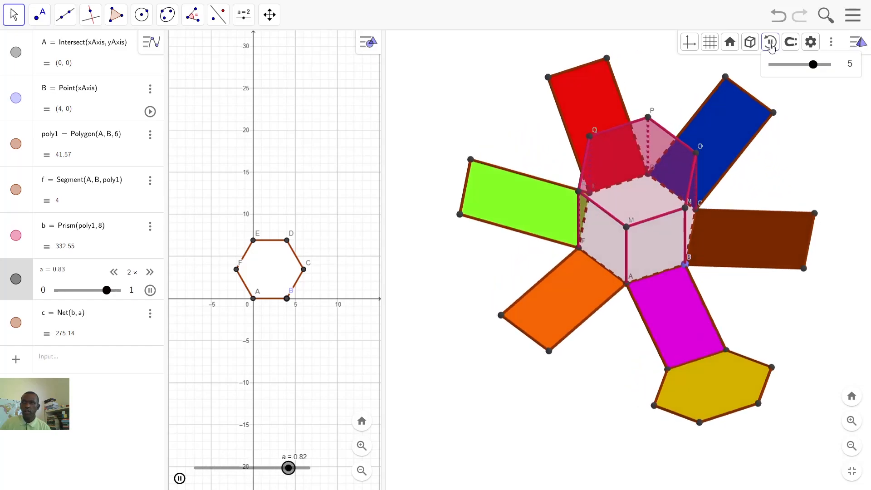